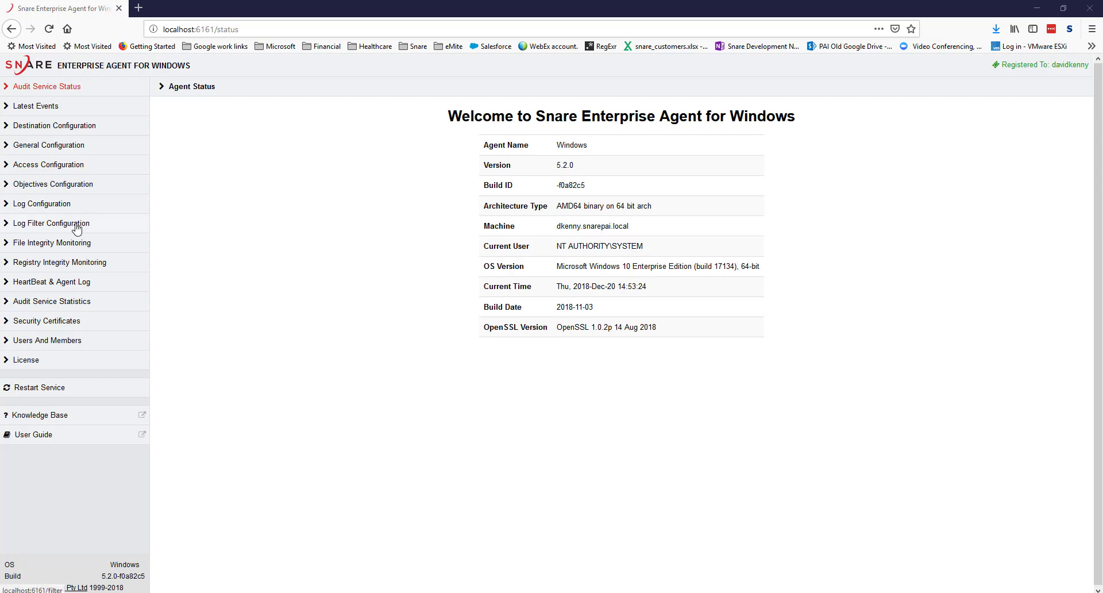
Review the settings of the D:\FileTest file integrity monitor and the latest file integrity events
click(43, 243)
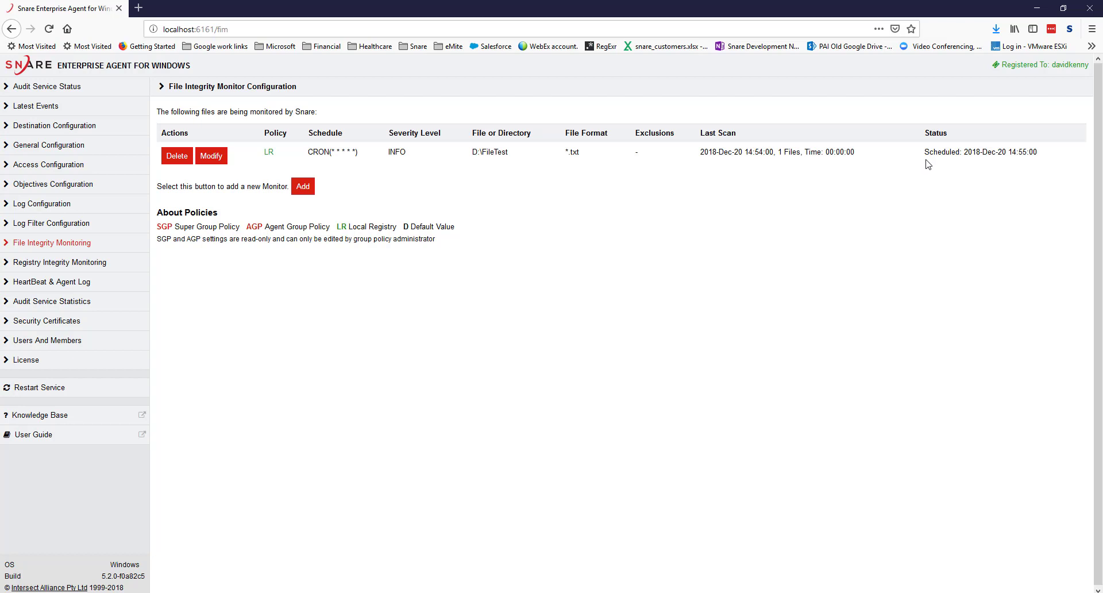
click(219, 157)
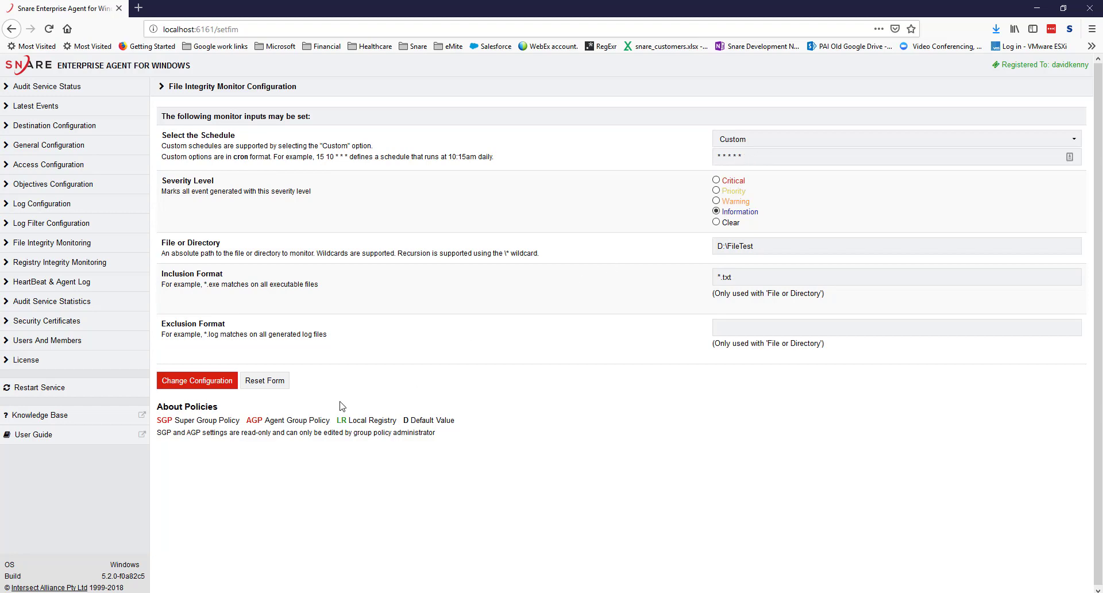
click(68, 108)
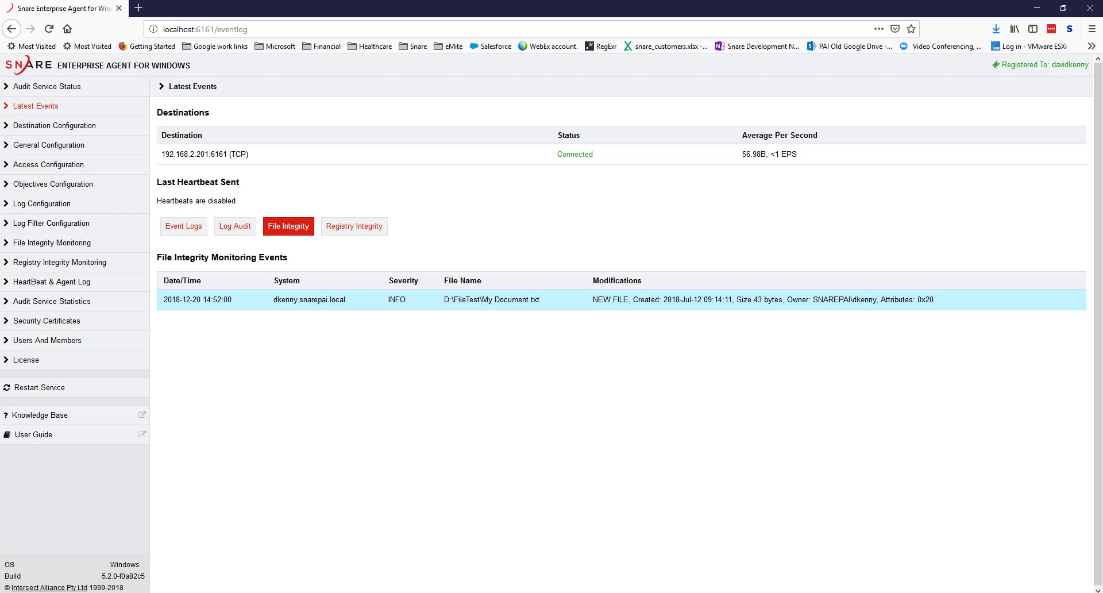
Switch to the FileTest folder in File Explorer and append the line "I am adding more text to the document." to My Document.txt, saving it
mouse_move(127, 592)
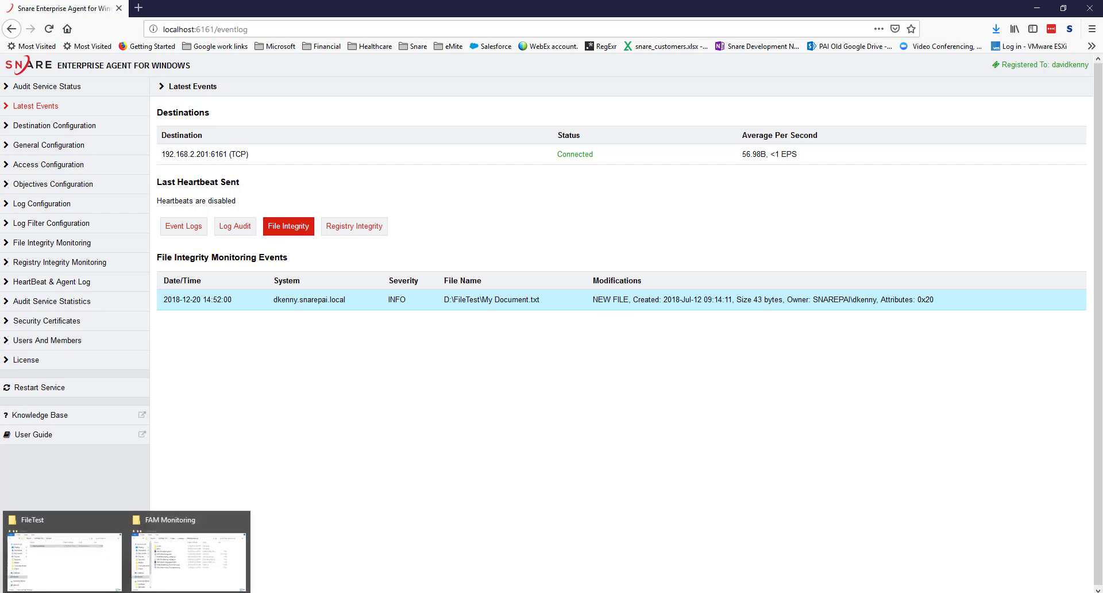
click(87, 560)
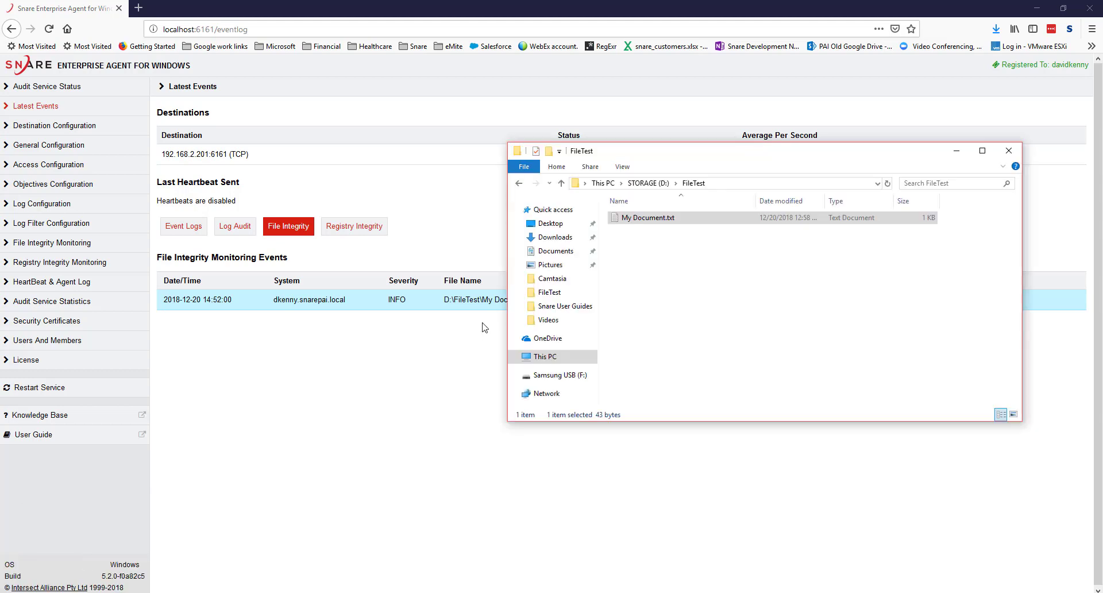
right_click(668, 217)
click(693, 227)
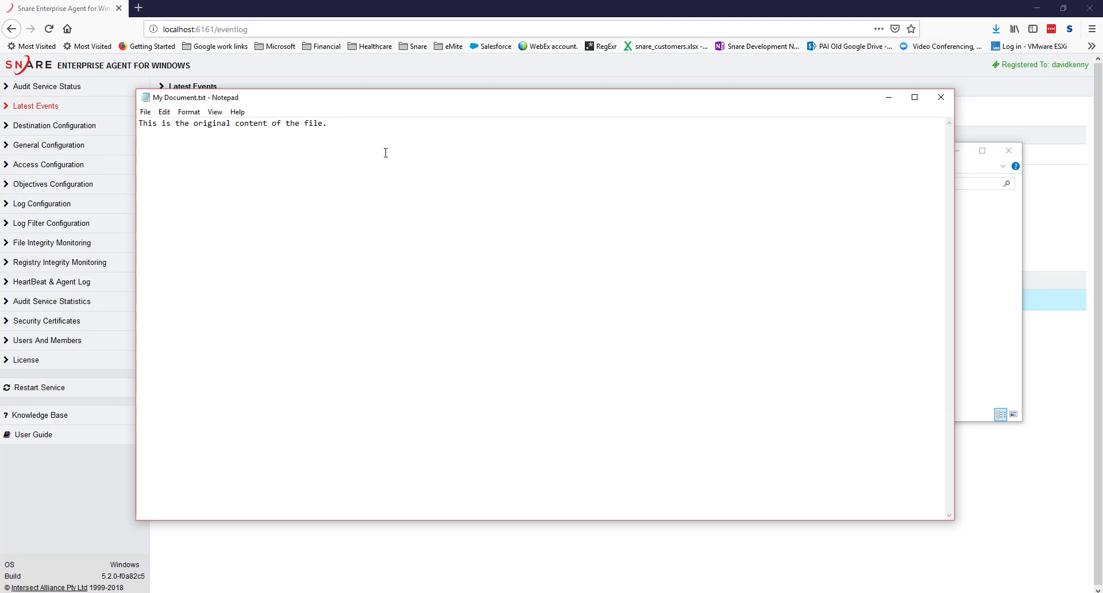
text(A)
key(BackSpace)
text(I am adding more tes)
text(t to the document.)
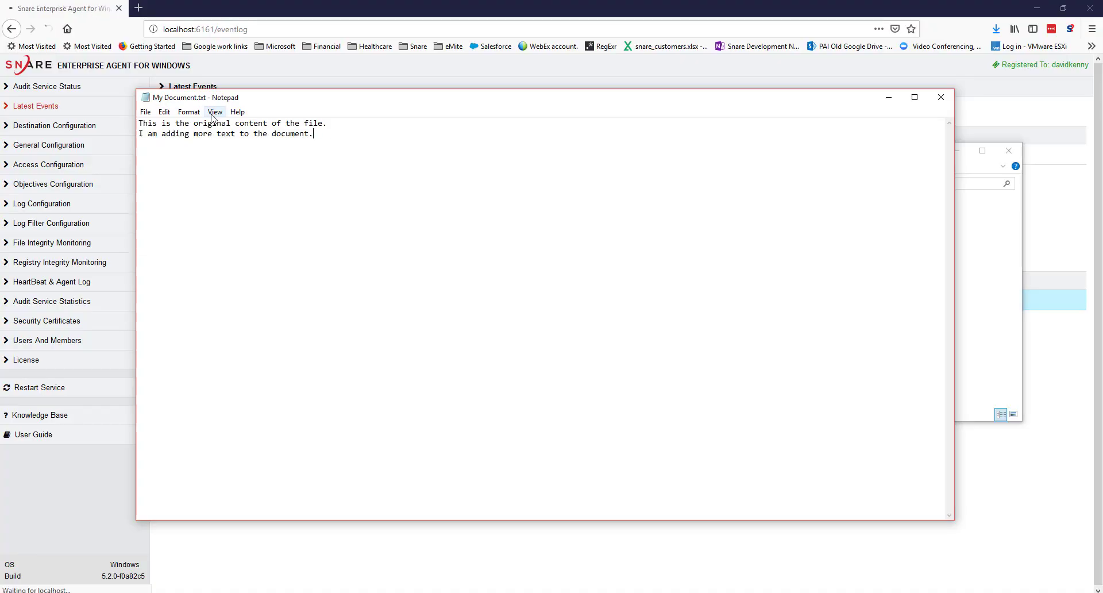
click(146, 112)
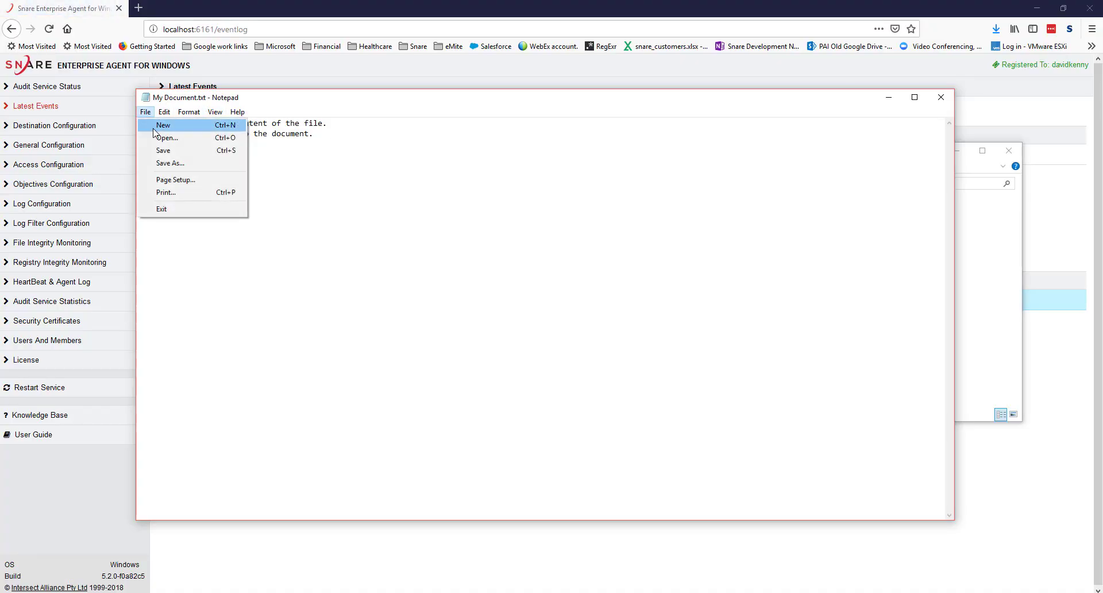
click(191, 154)
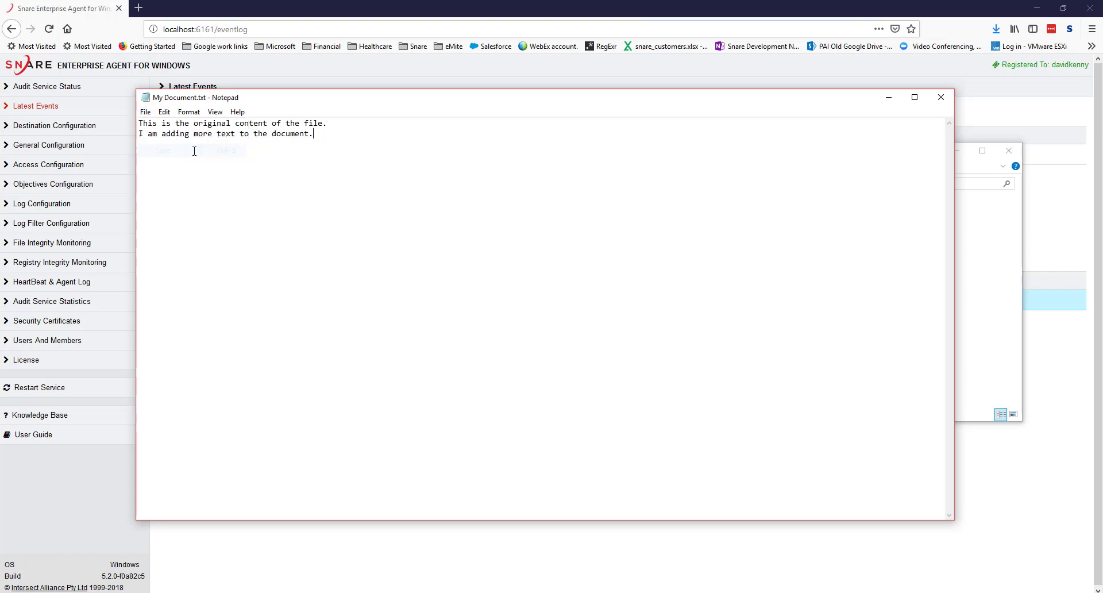
click(940, 99)
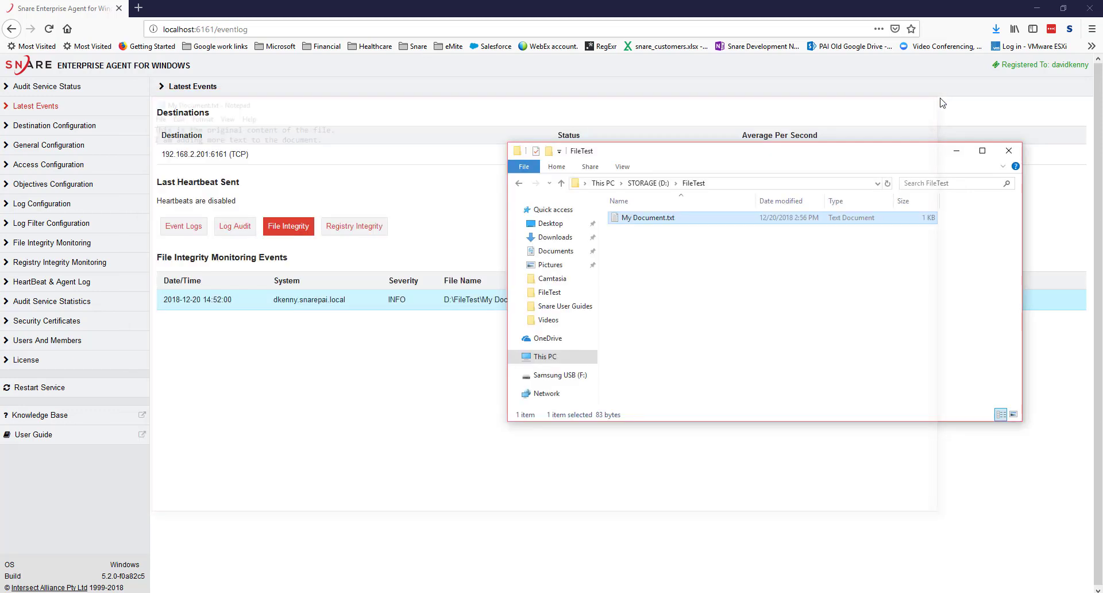
Back in the Snare agent, check the last scan and next scheduled scan times of the D:\FileTest monitor
click(464, 151)
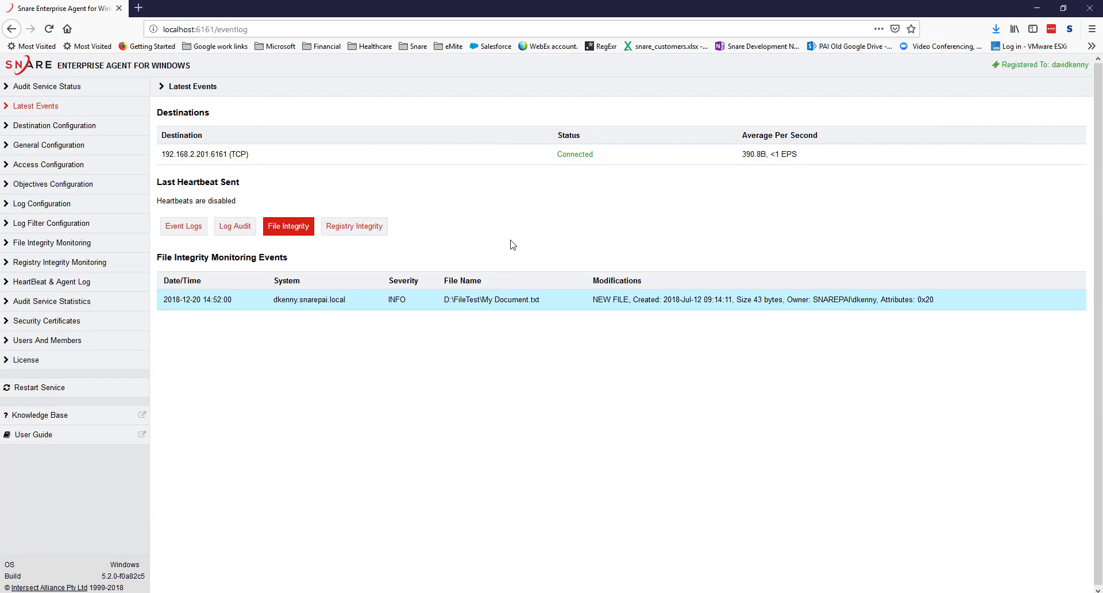
click(58, 246)
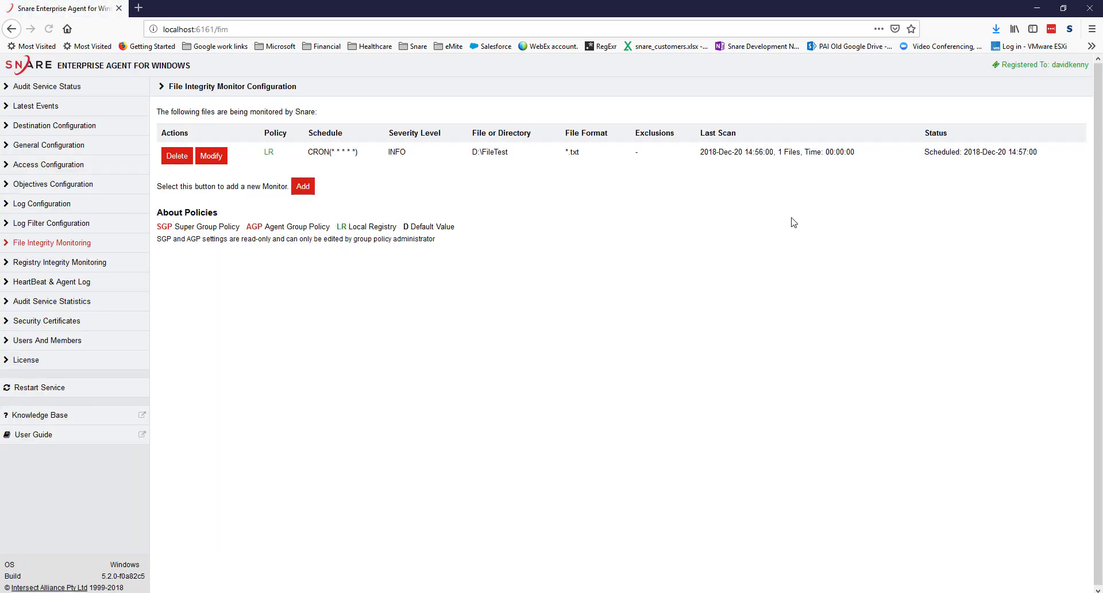
drag(924, 155, 1041, 156)
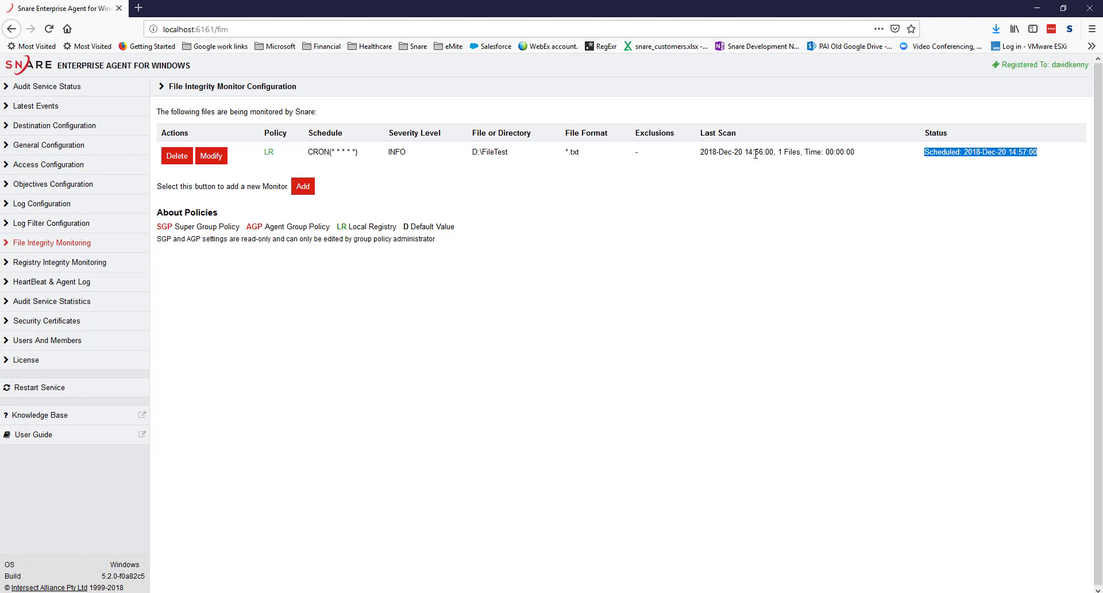
drag(744, 153, 781, 153)
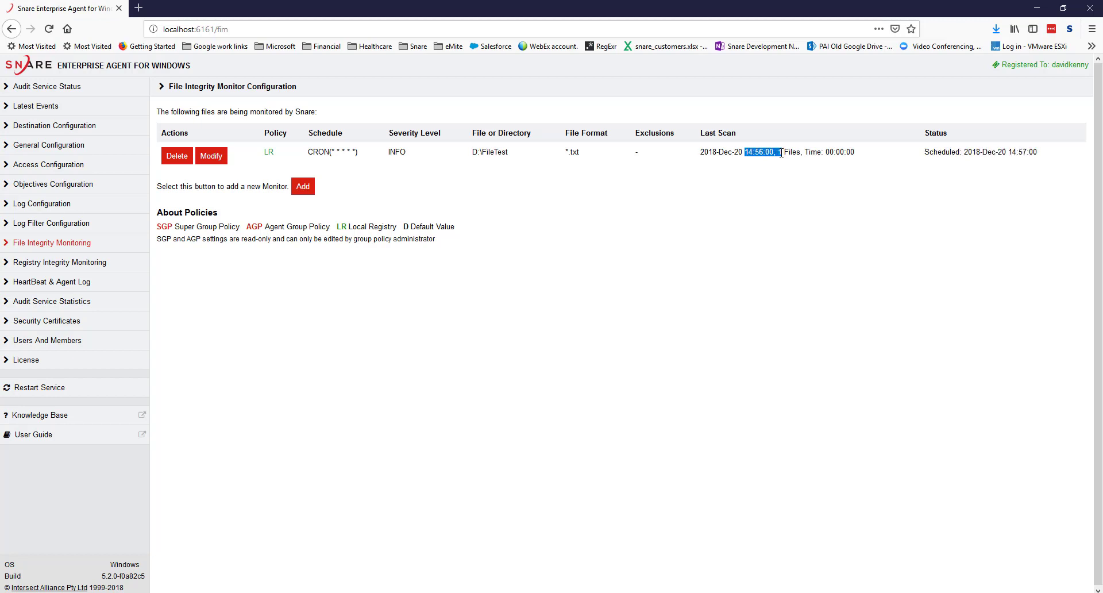
click(926, 153)
drag(925, 152, 1040, 154)
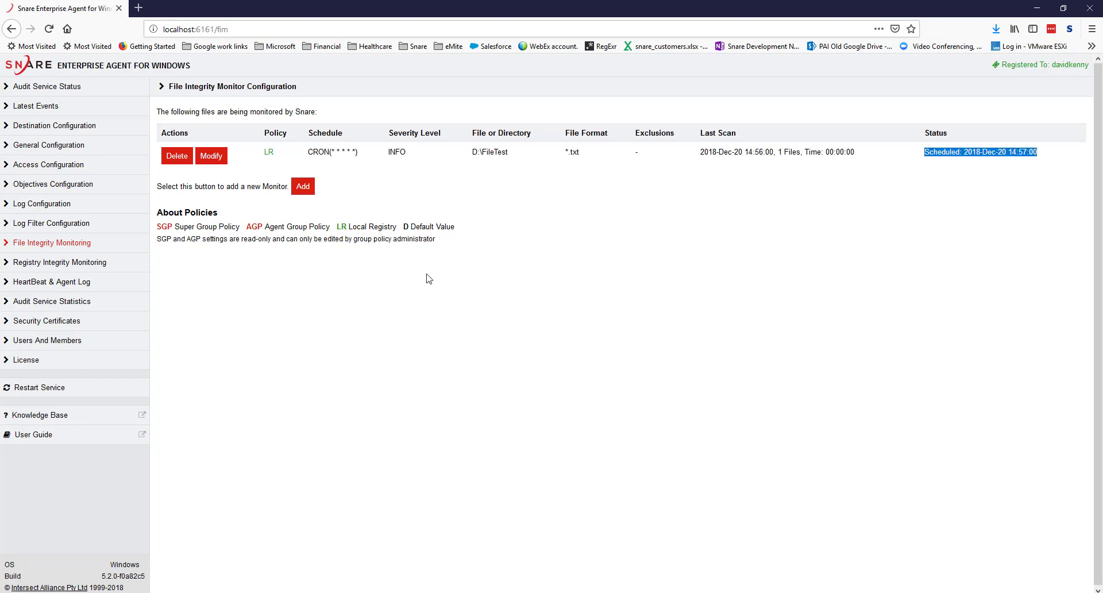
Check that monitor's updated last scan time, and examine the newest file integrity event's modification type and size change
click(64, 106)
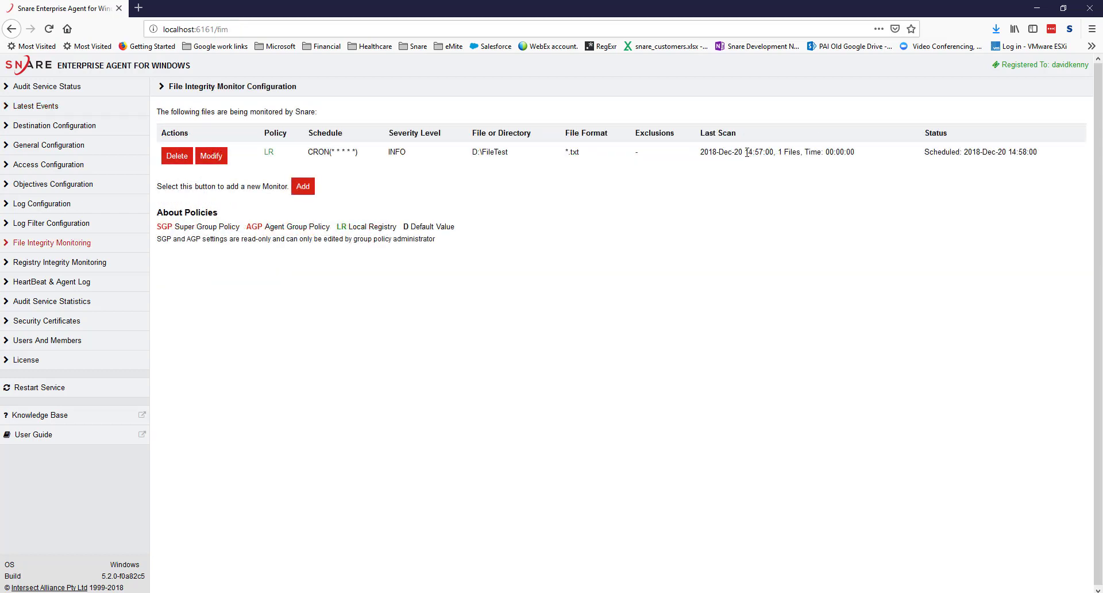
drag(745, 152, 776, 153)
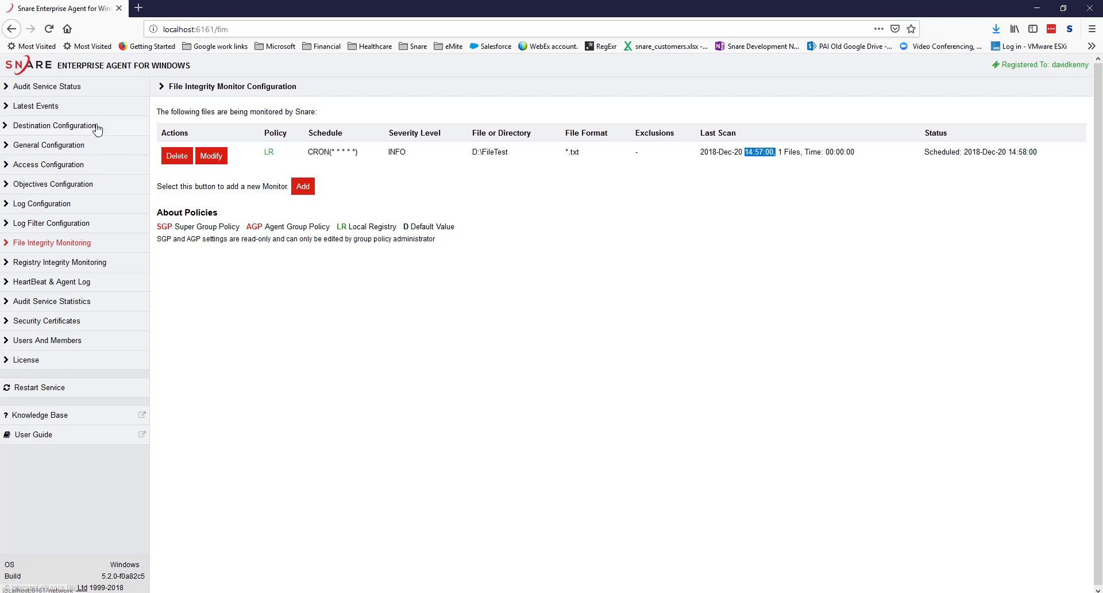
click(54, 107)
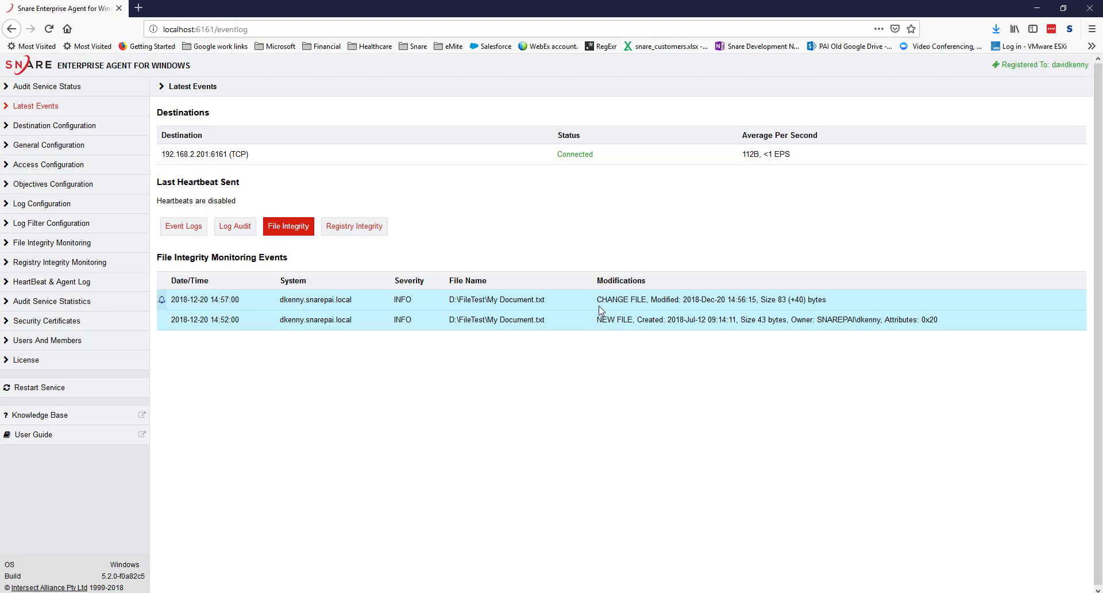
drag(597, 300, 651, 301)
drag(790, 300, 806, 301)
Switch to the FileTest folder and shorten My Document.txt to "This is the original content.", saving and closing the file
mouse_move(126, 586)
click(190, 552)
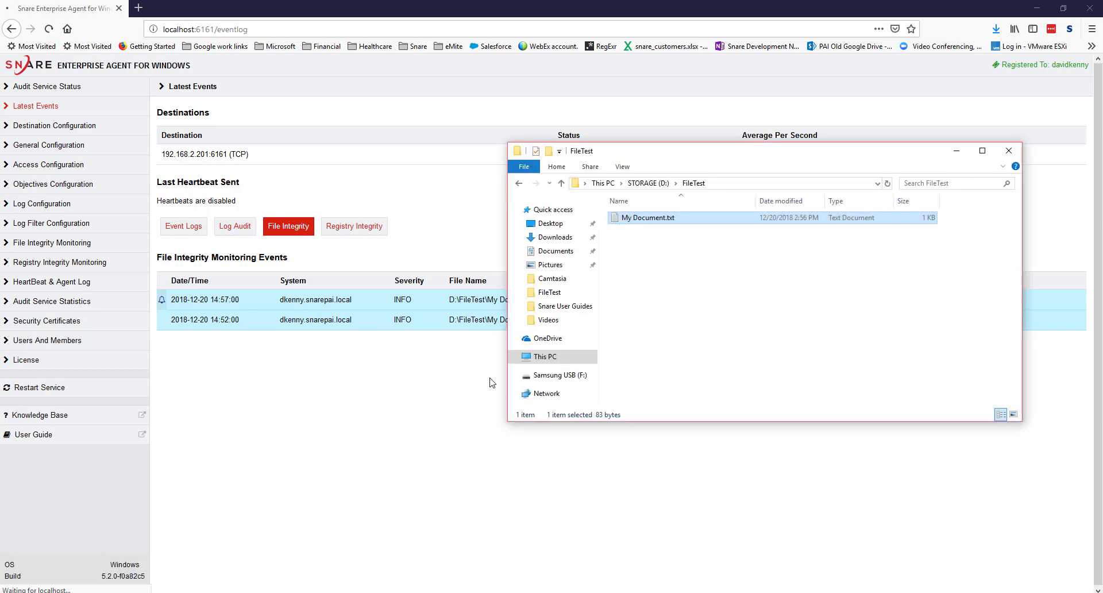
right_click(657, 218)
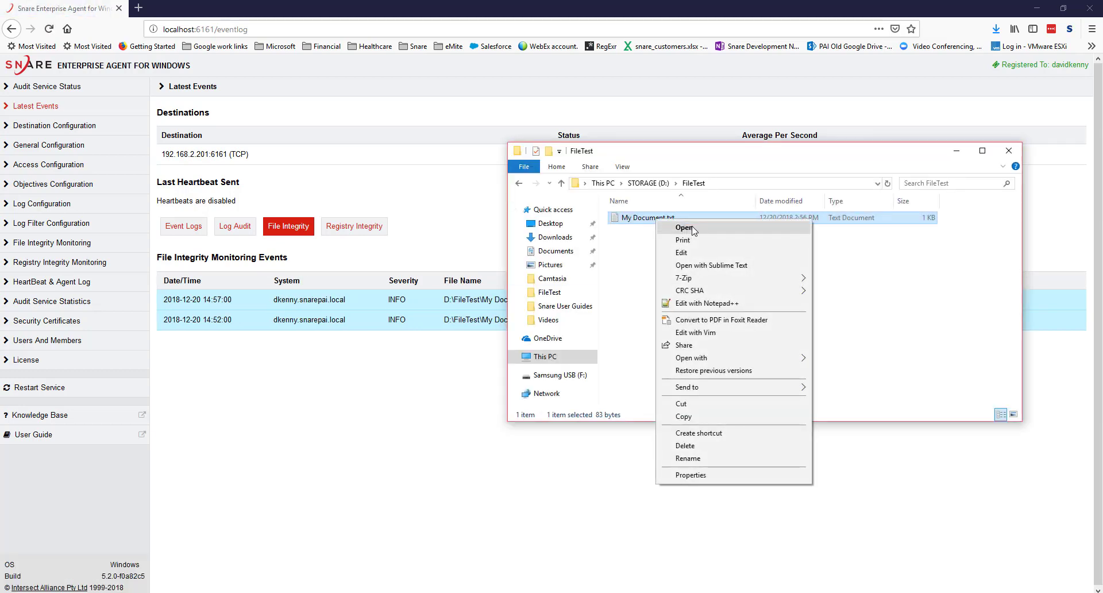
click(691, 228)
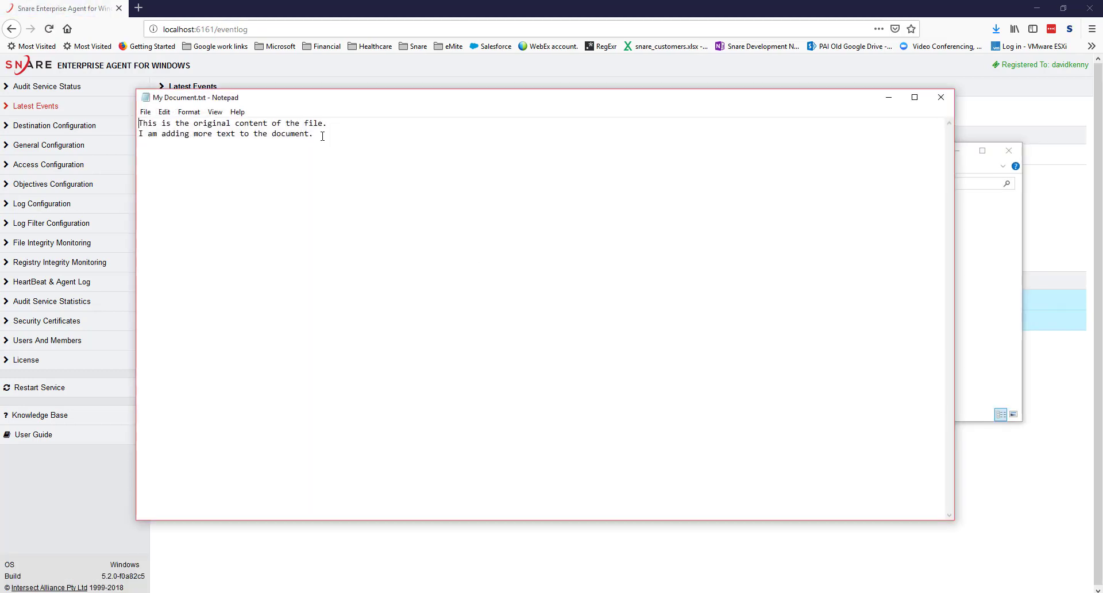
drag(323, 136, 273, 122)
key(Delete)
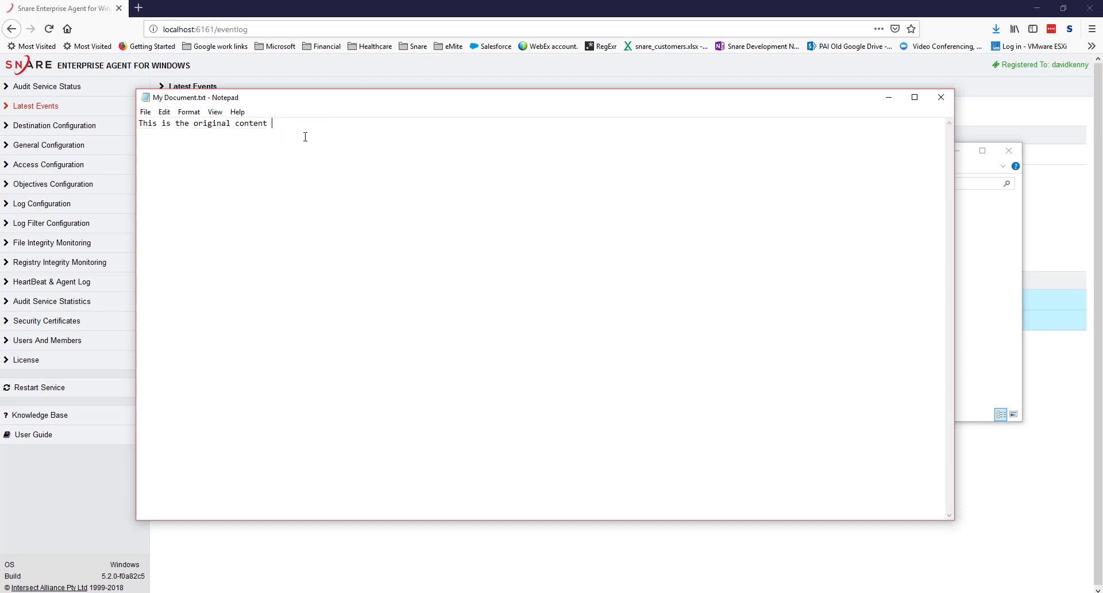
key(BackSpace)
text(.)
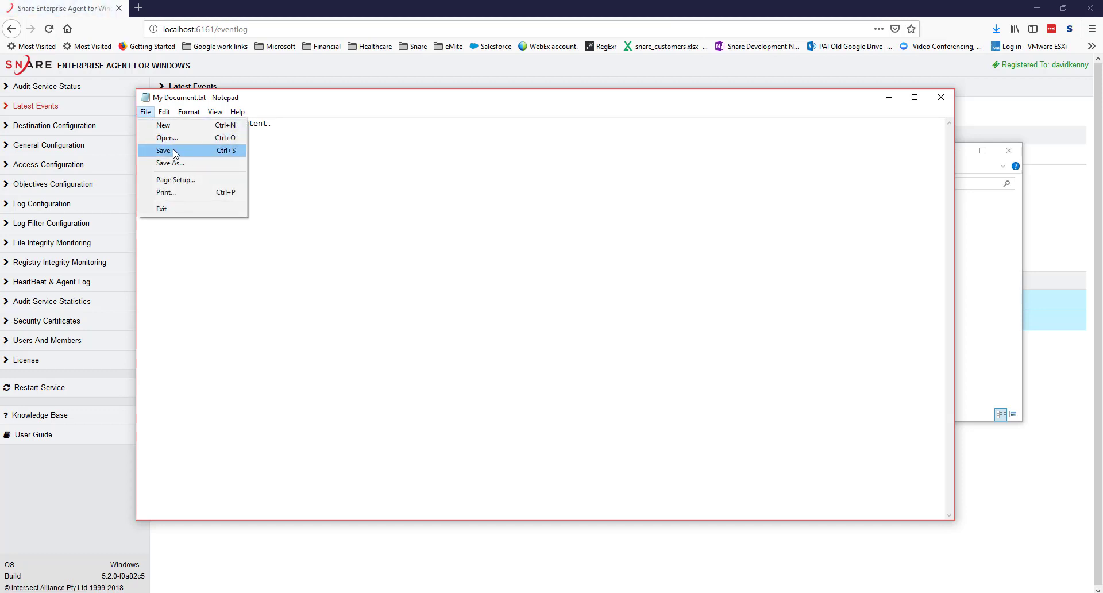
click(163, 150)
click(941, 97)
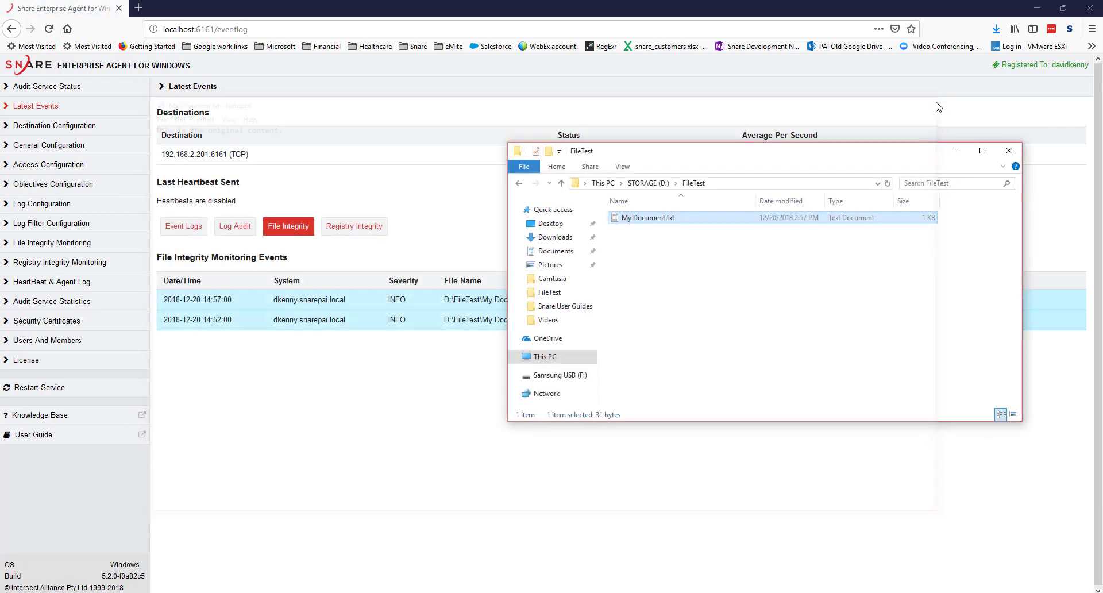
Back in the Snare agent, check the D:\FileTest monitor's last scan and examine the newest event's size change
click(453, 206)
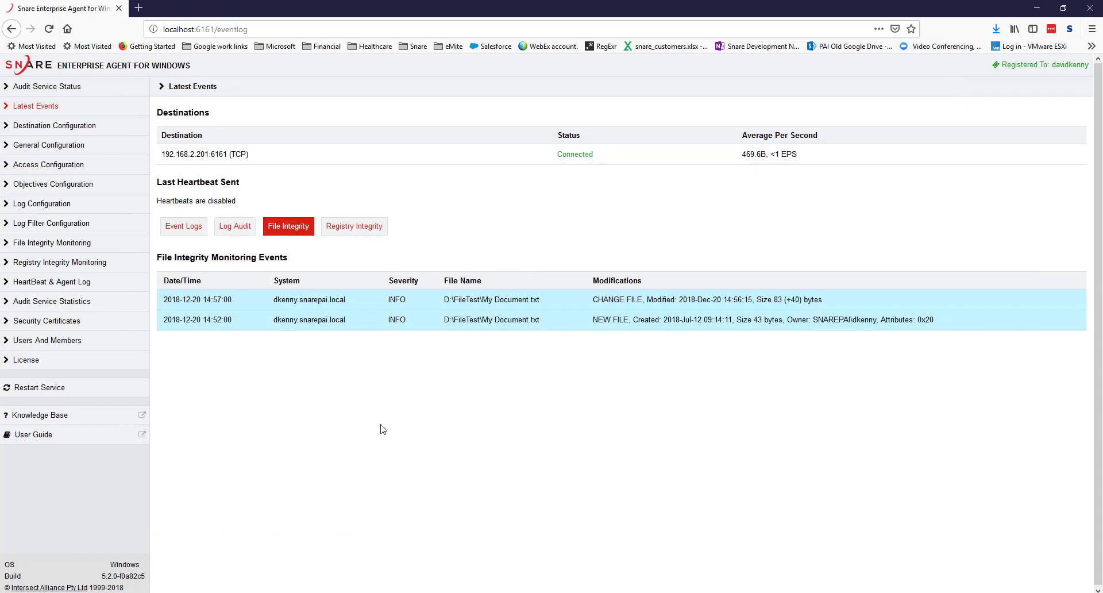
click(92, 243)
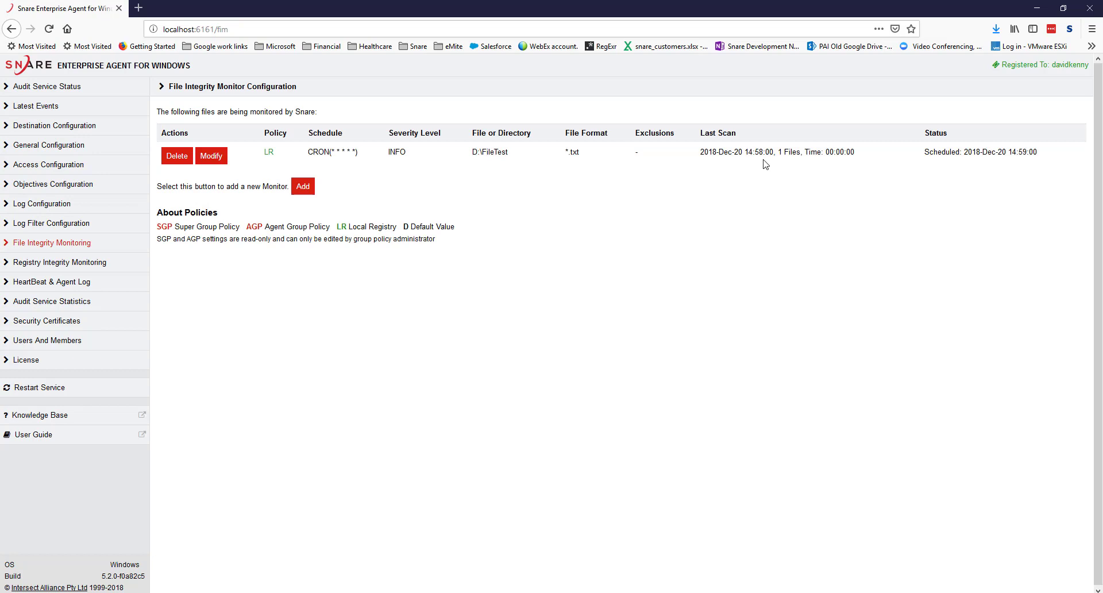
click(86, 106)
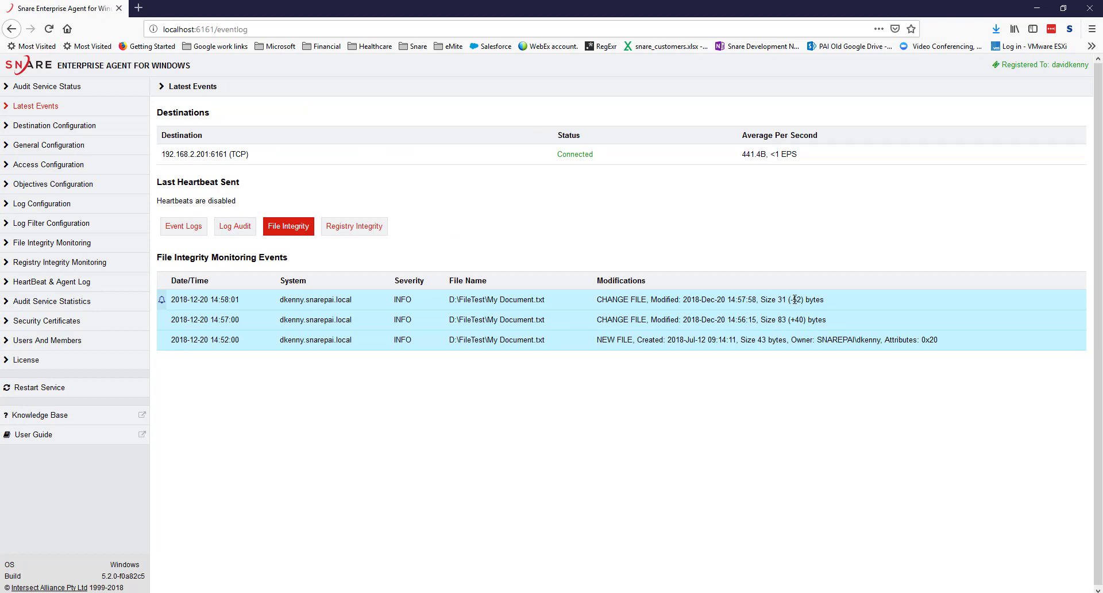
drag(792, 299, 805, 300)
Switch to the FileTest folder, delete My Document.txt, and minimize the folder window
click(98, 566)
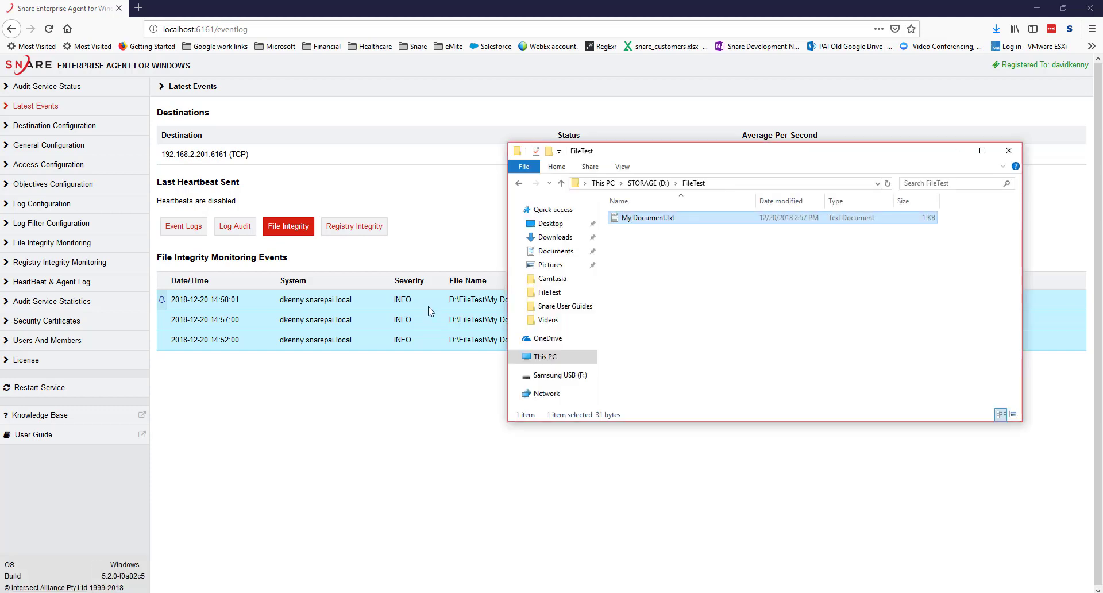
right_click(663, 221)
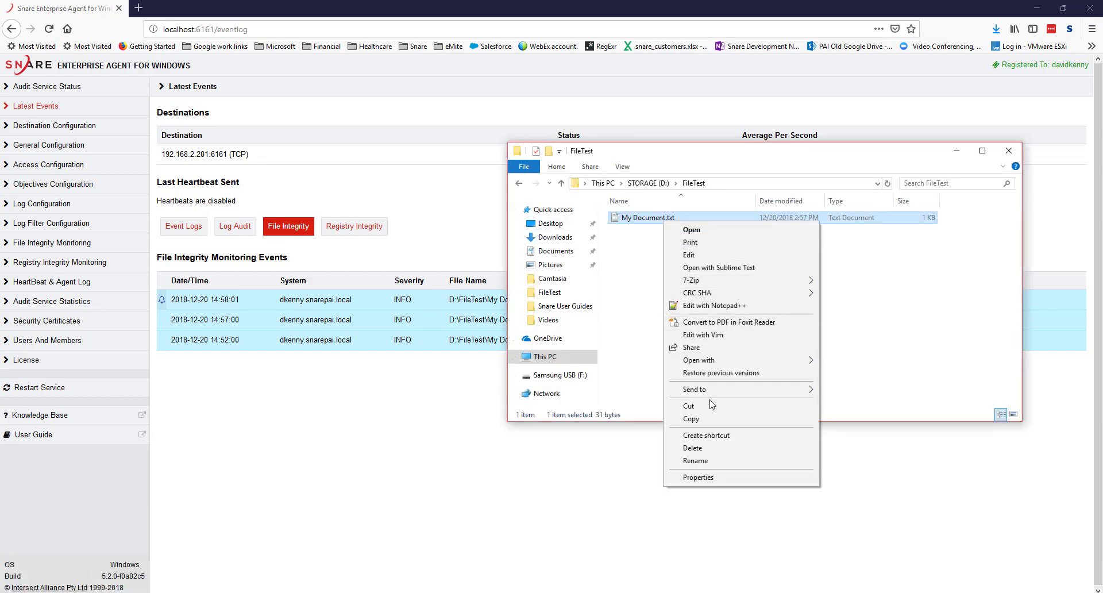
click(713, 448)
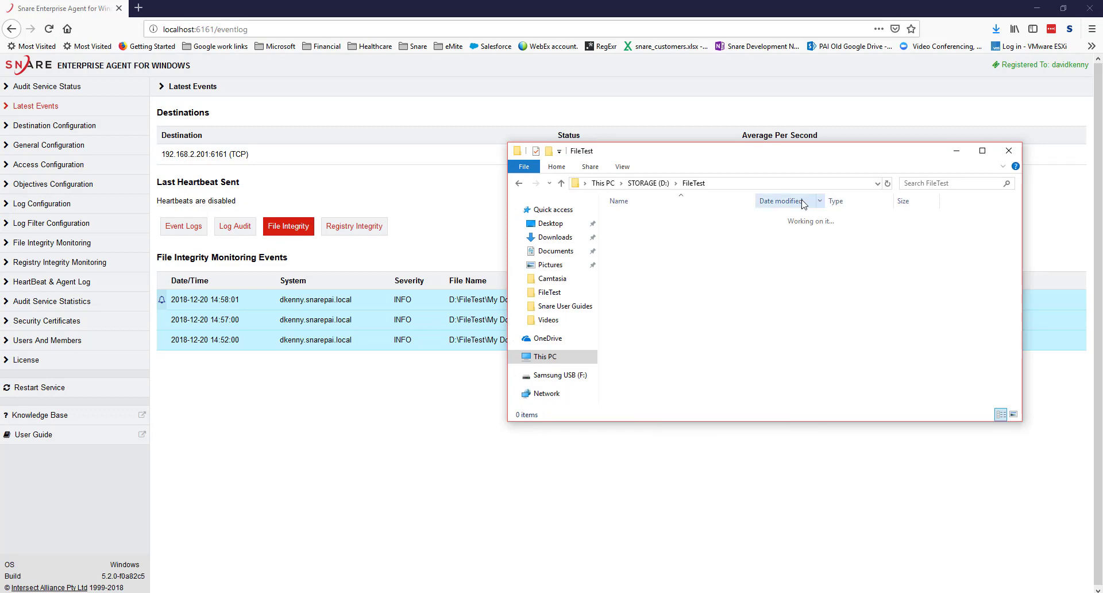
click(956, 150)
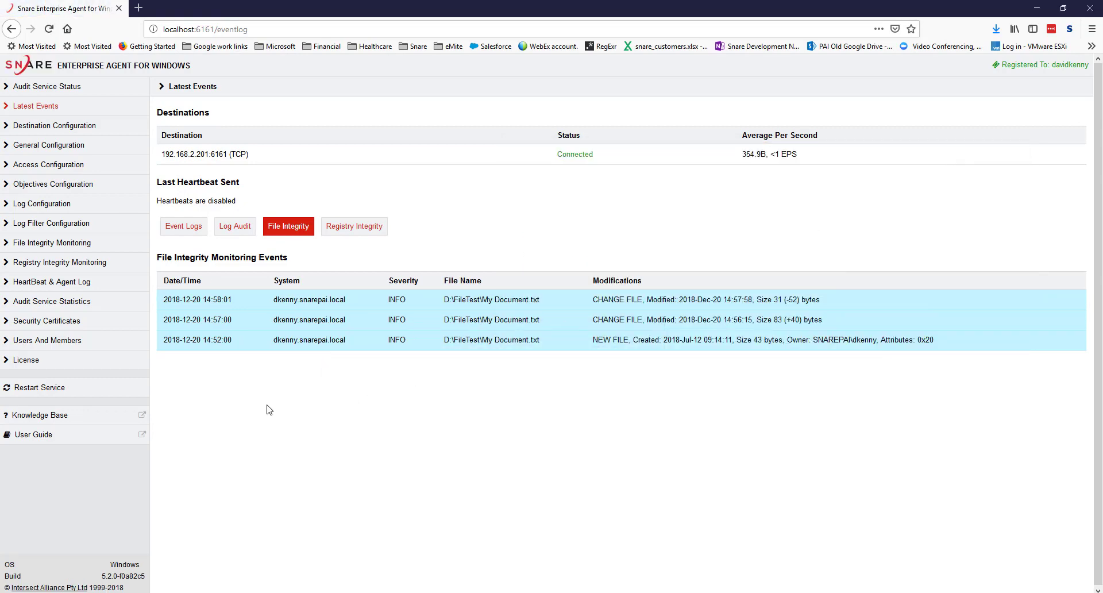
Check the D:\FileTest monitor's scan schedule and examine the modification type of the newest file integrity event
click(58, 244)
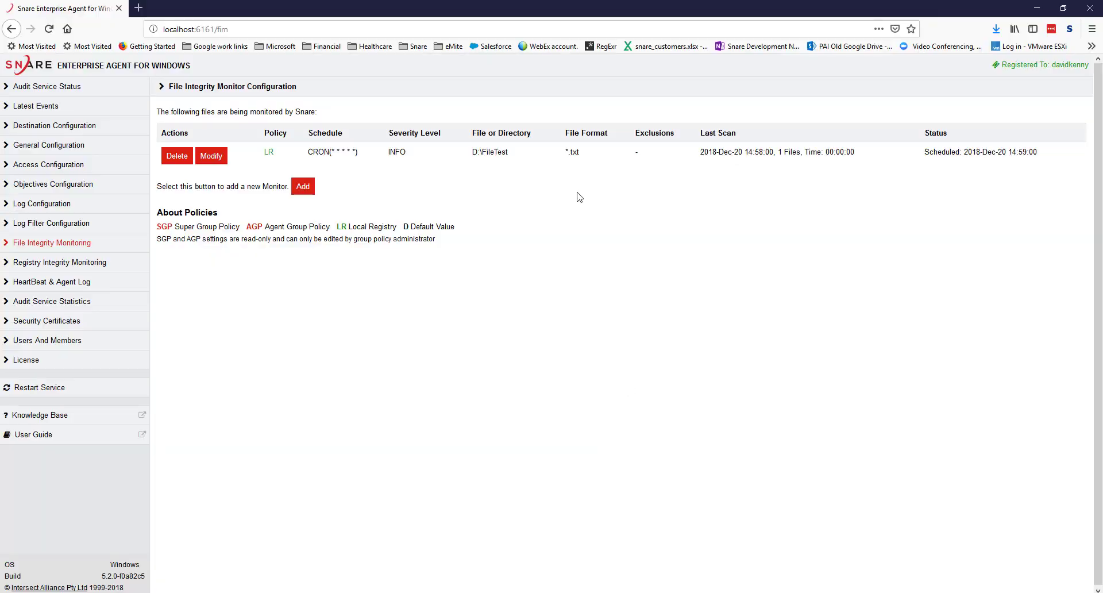
click(86, 110)
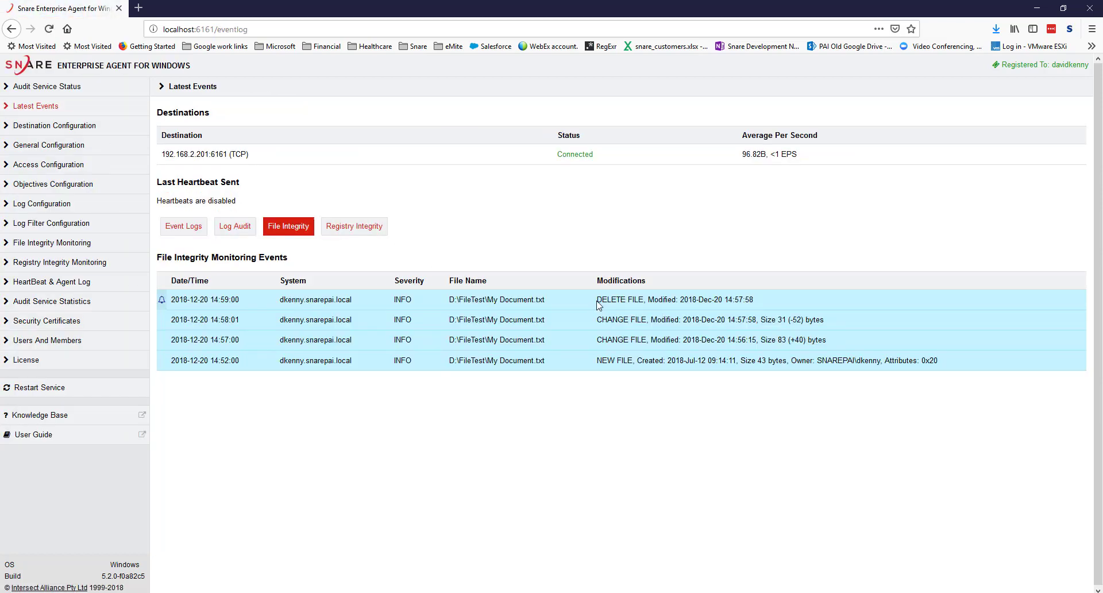
drag(593, 300, 638, 299)
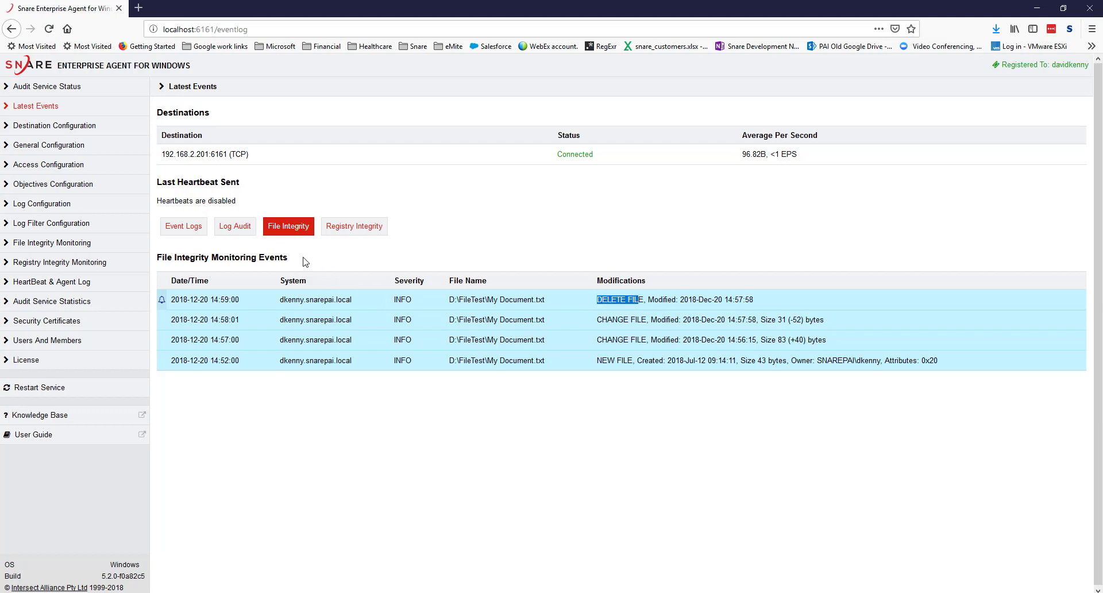